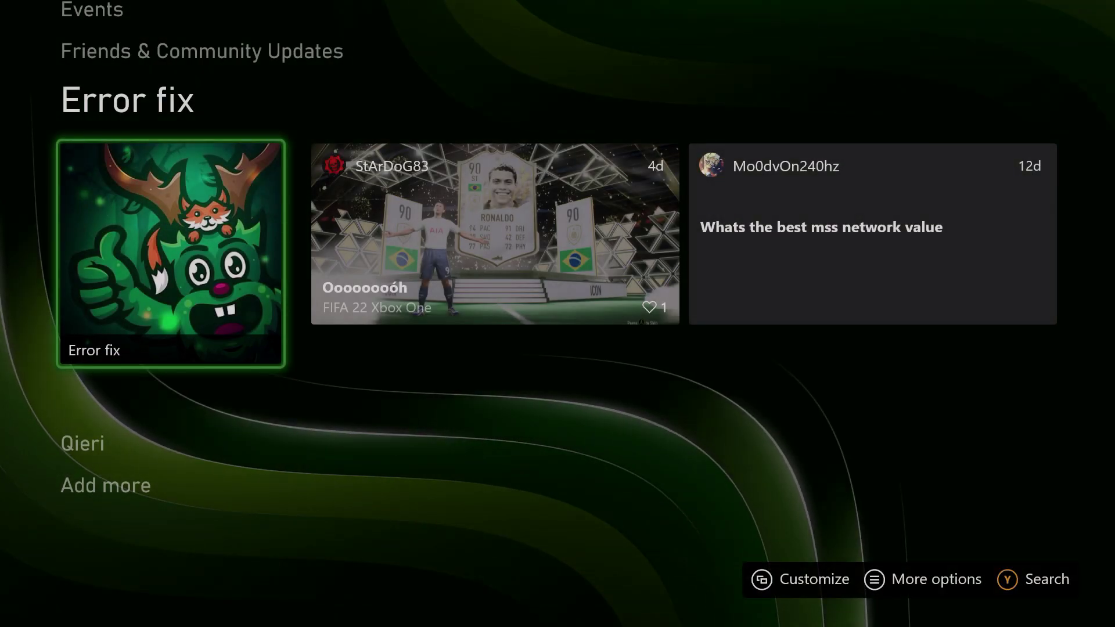
- Leave the Error fix club row and return Home with the Settings tile focused
key("Up")
key("Up")
key("Up")
key("Up")
key("Up")
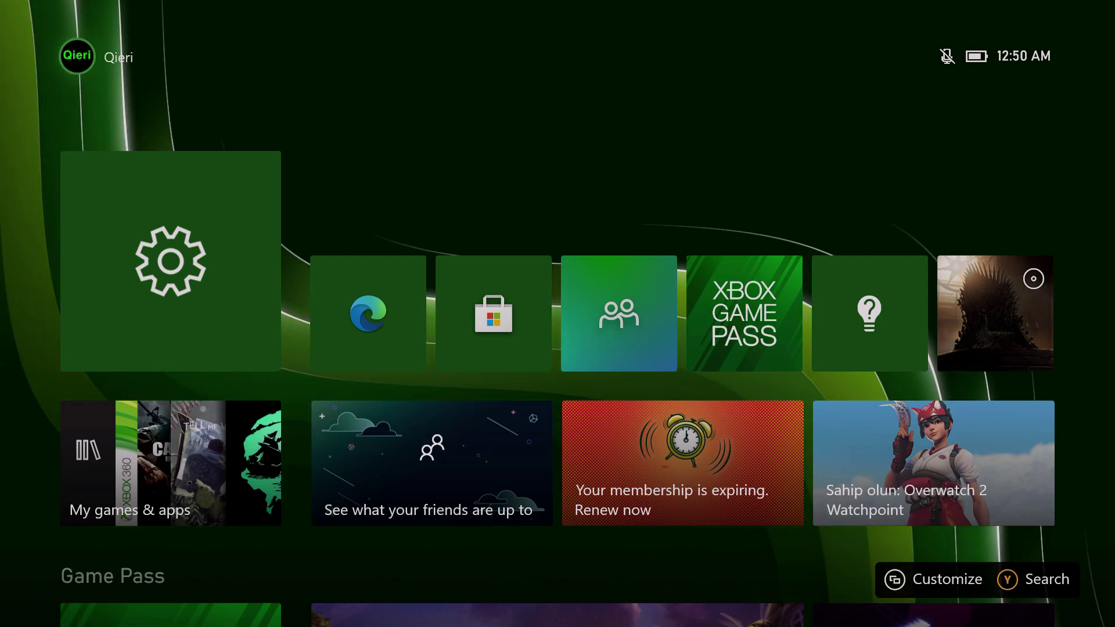
key("Down")
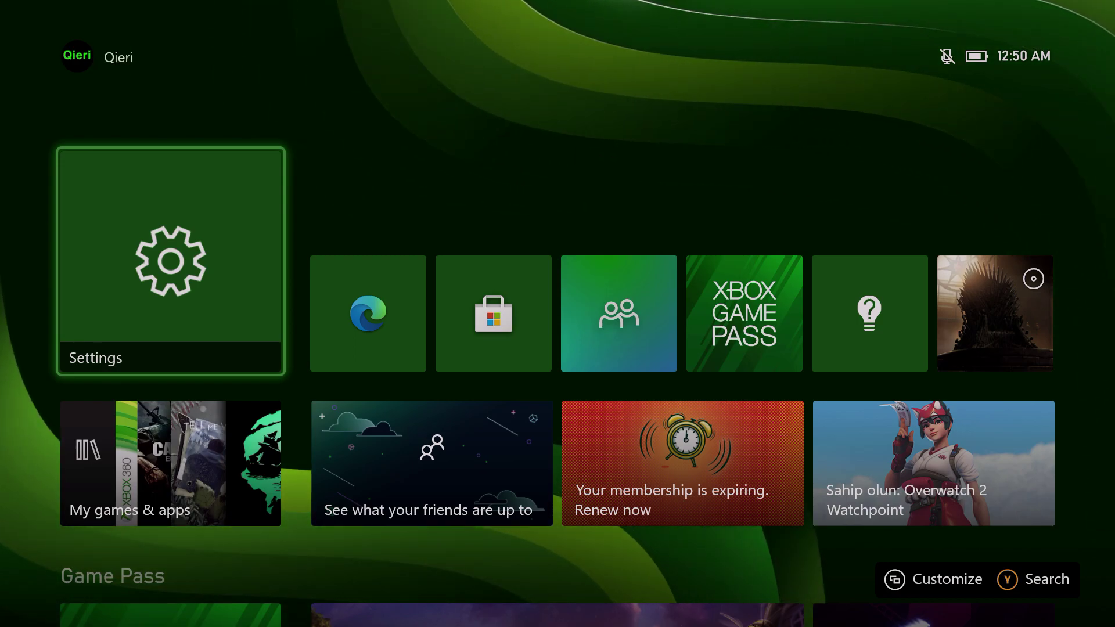
- Open Settings and go to General > TV & display options
key("Return")
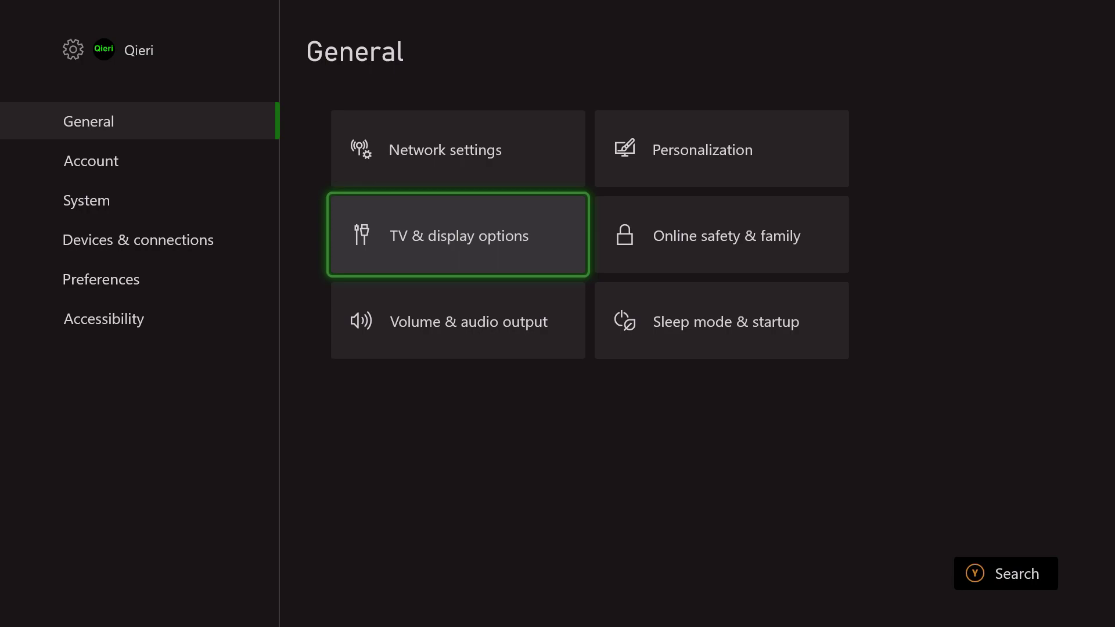
key("Left")
key("Right")
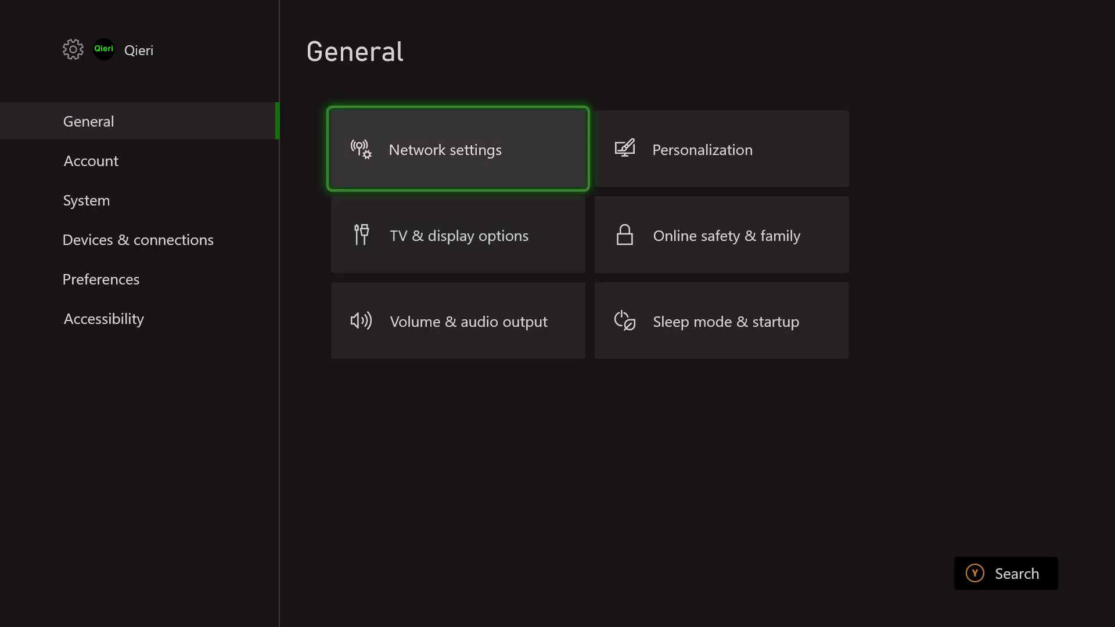
key("Down")
key("Return")
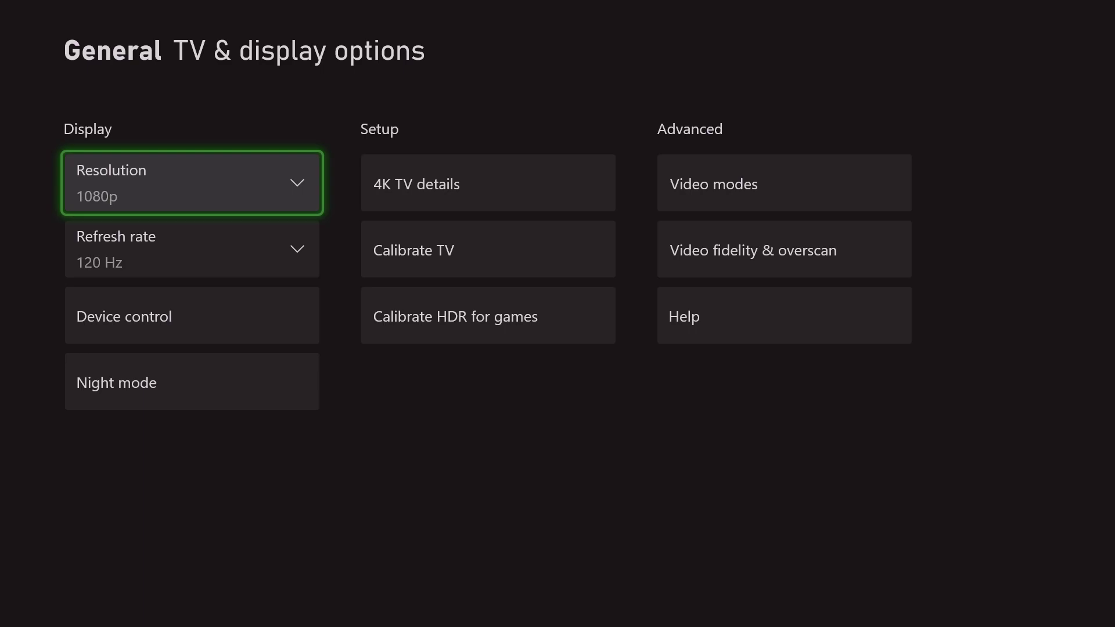
- Compare the 4K UHD, 1080p and 720p resolution choices, leaving resolution at 1080p
key("Right")
key("Left")
key("Return")
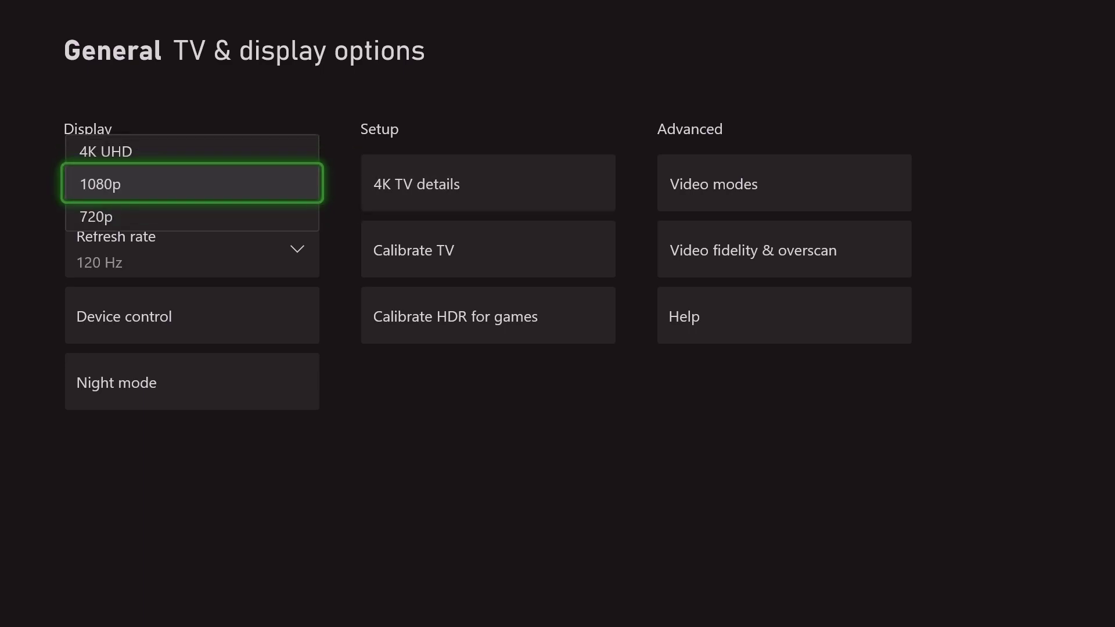
key("Up")
key("Down")
key("Up")
key("Down")
key("Up")
key("Down")
key("Down")
key("Up")
key("Up")
key("Escape")
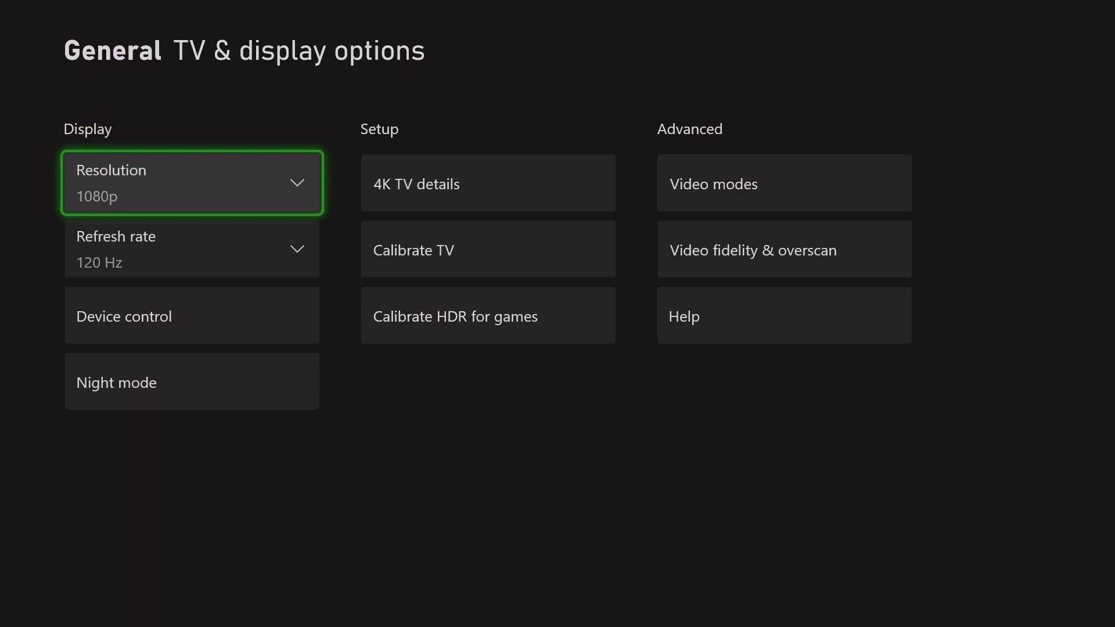
- Recheck the 4K UHD choice and close the list with 1080p unchanged
key("Return")
key("Up")
key("Escape")
key("Right")
key("Right")
- Review the Video modes options, reading the Allow 50Hz, Allow 4K and auto low-latency descriptions
key("Return")
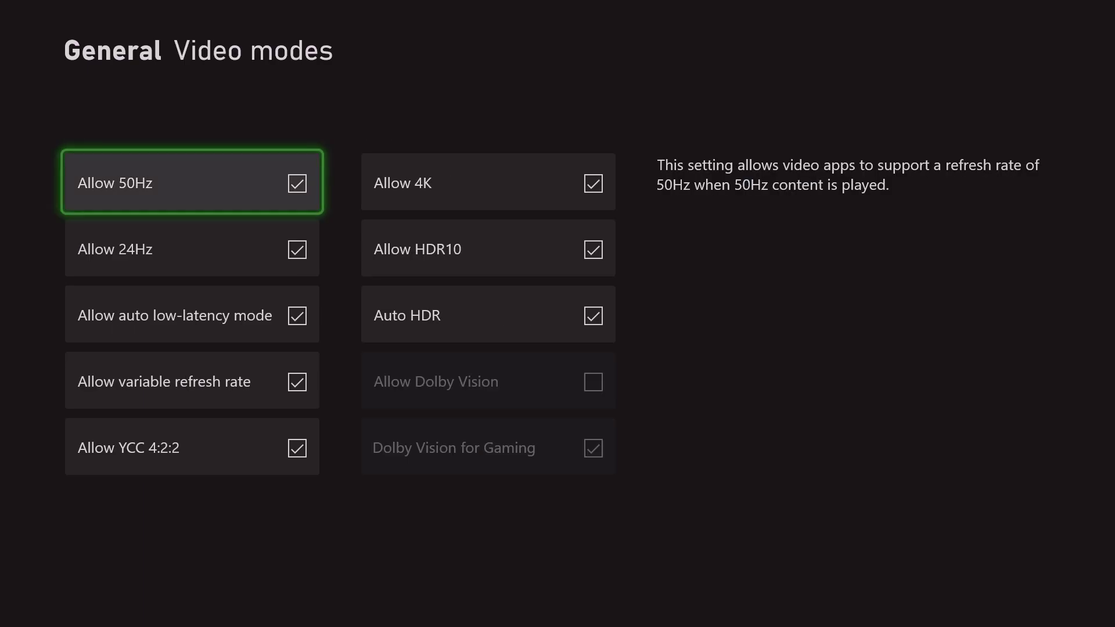
key("Down")
key("Down")
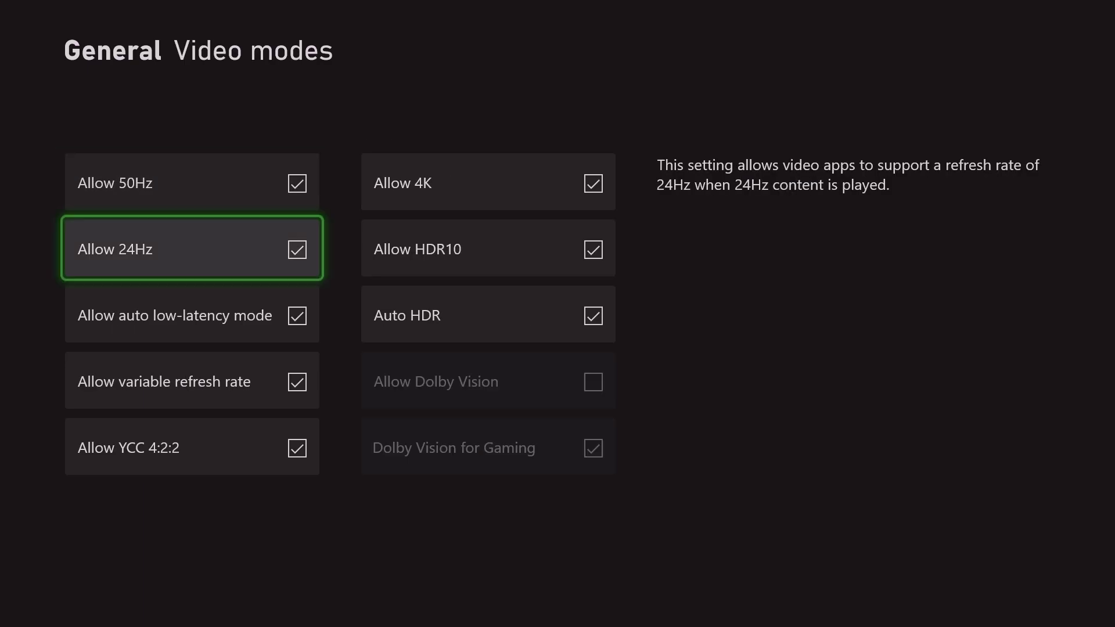
key("Right")
key("Up")
key("Up")
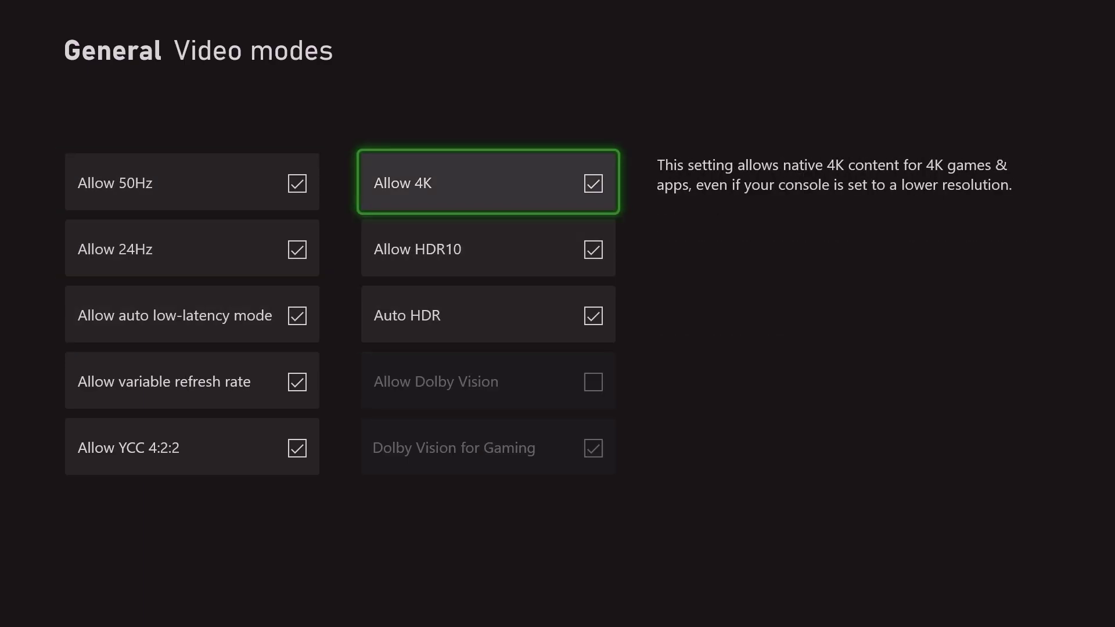
key("Left")
key("Down")
key("Down")
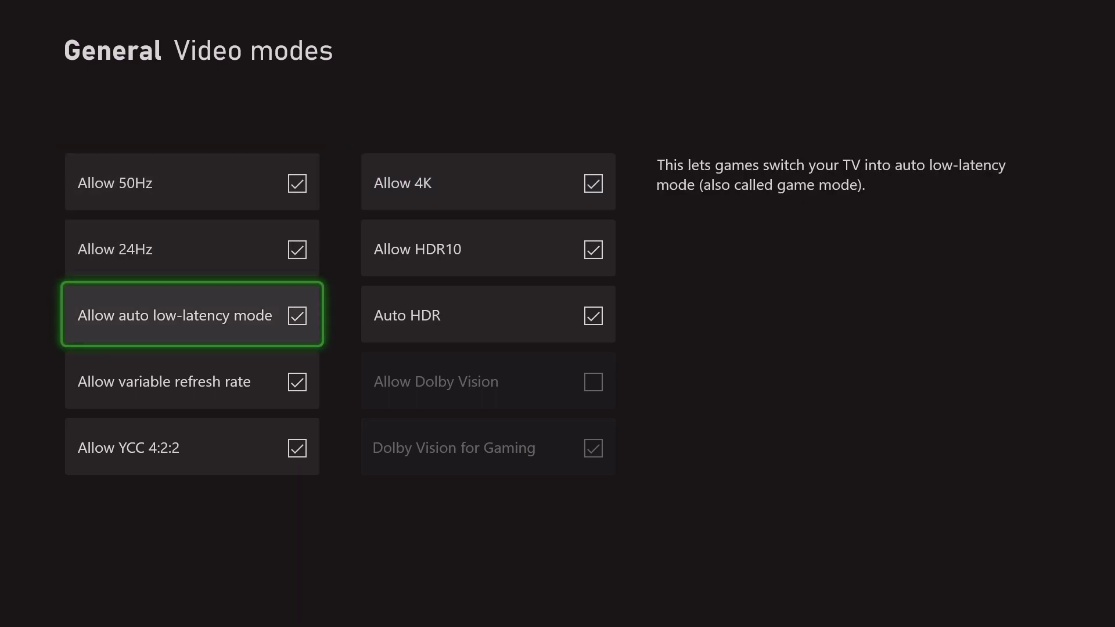
- Back on TV & display options, compare 60 Hz against 120 Hz and keep 120 Hz
key("Escape")
key("Down")
key("Return")
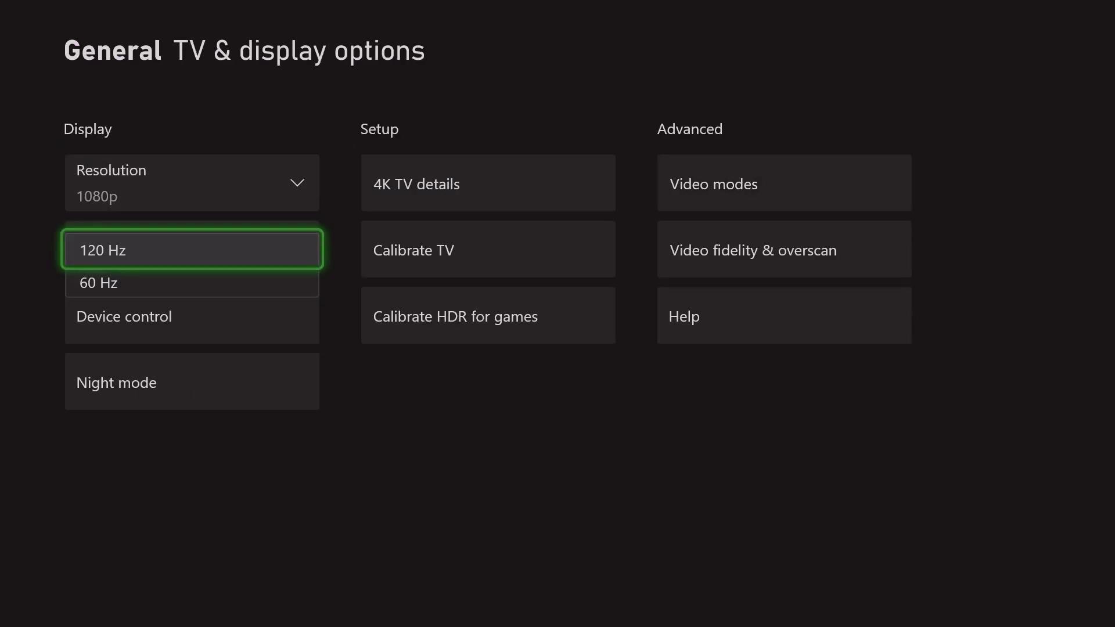
key("Down")
key("Up")
key("Down")
key("Up")
key("Return")
- Recheck the refresh rate and resolution lists, leaving 120 Hz and 1080p unchanged
key("Right")
key("Left")
key("Return")
key("Return")
key("Up")
key("Return")
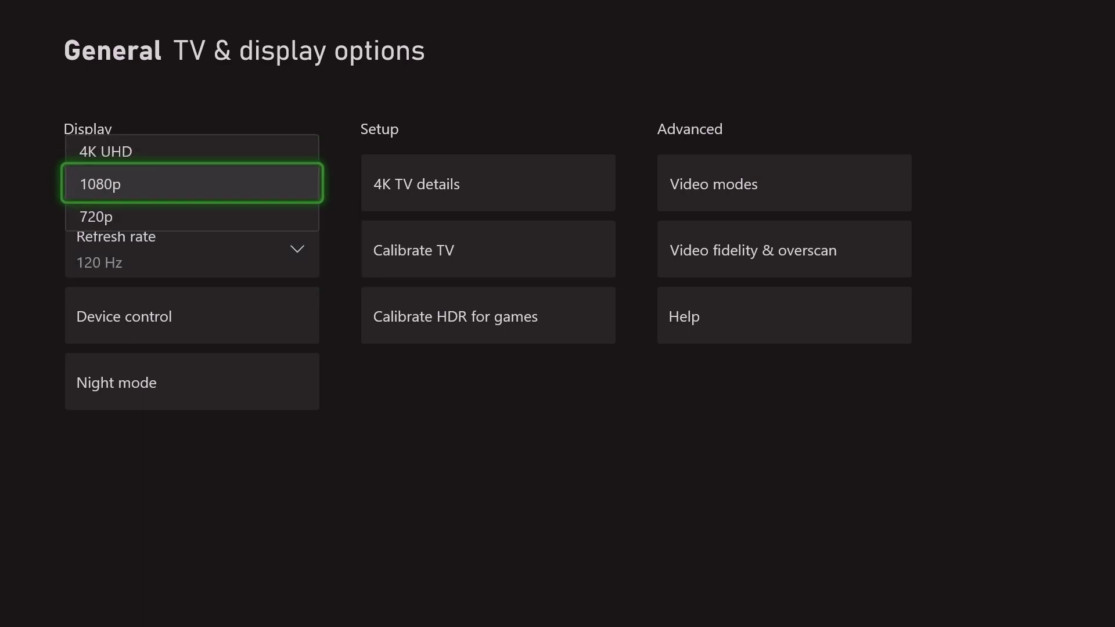
key("Return")
key("Down")
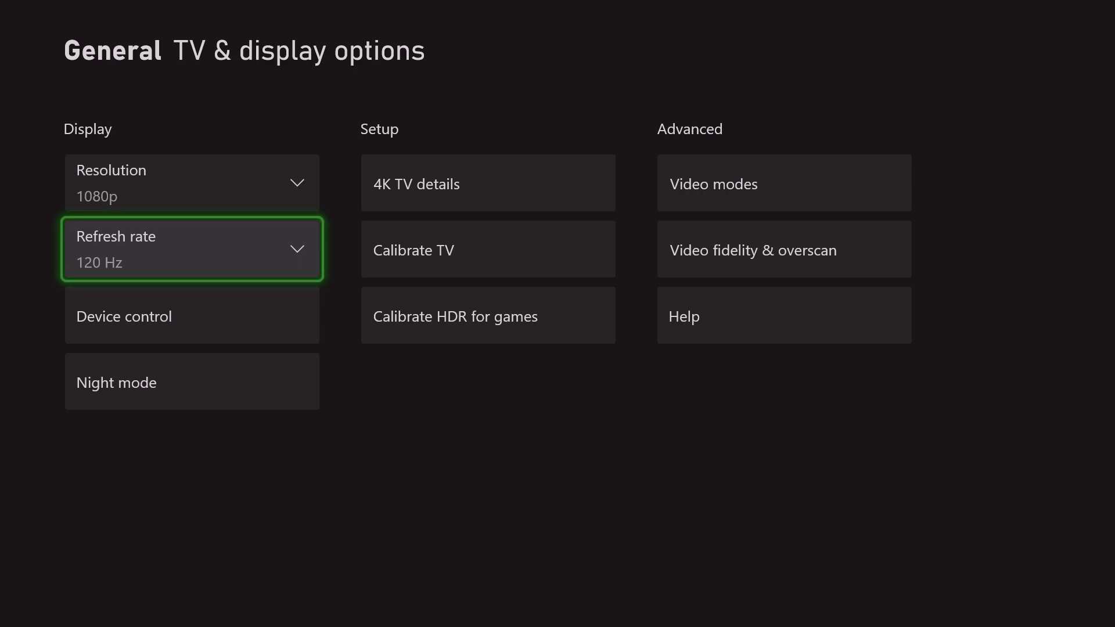
- Open 4K TV details and review the TV resolution and Capturing games capabilities lists
key("Right")
key("Up")
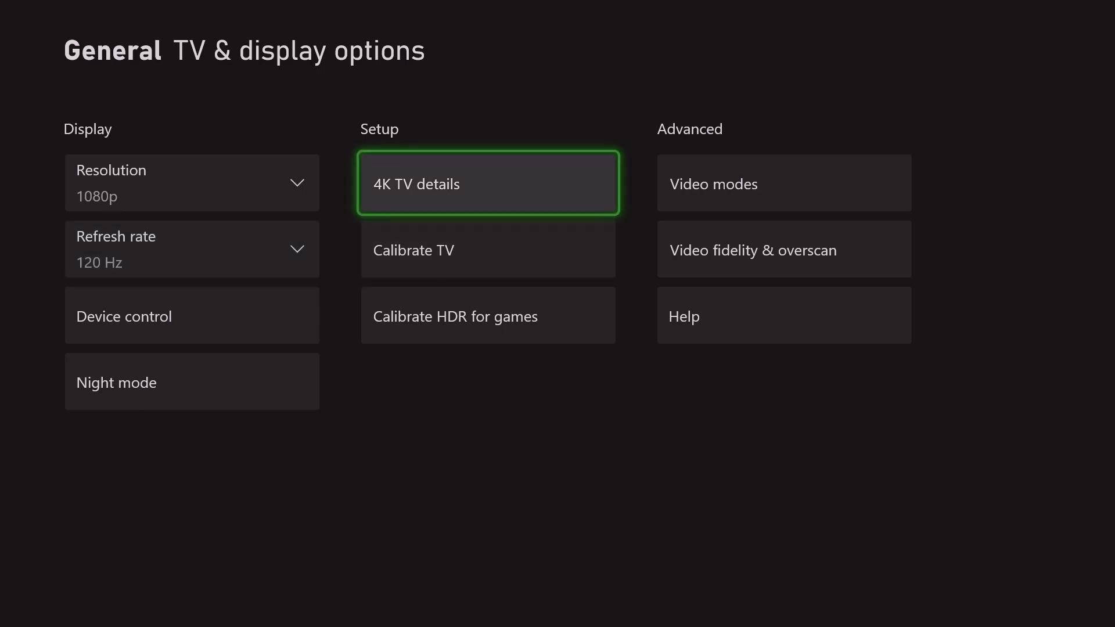
key("Down")
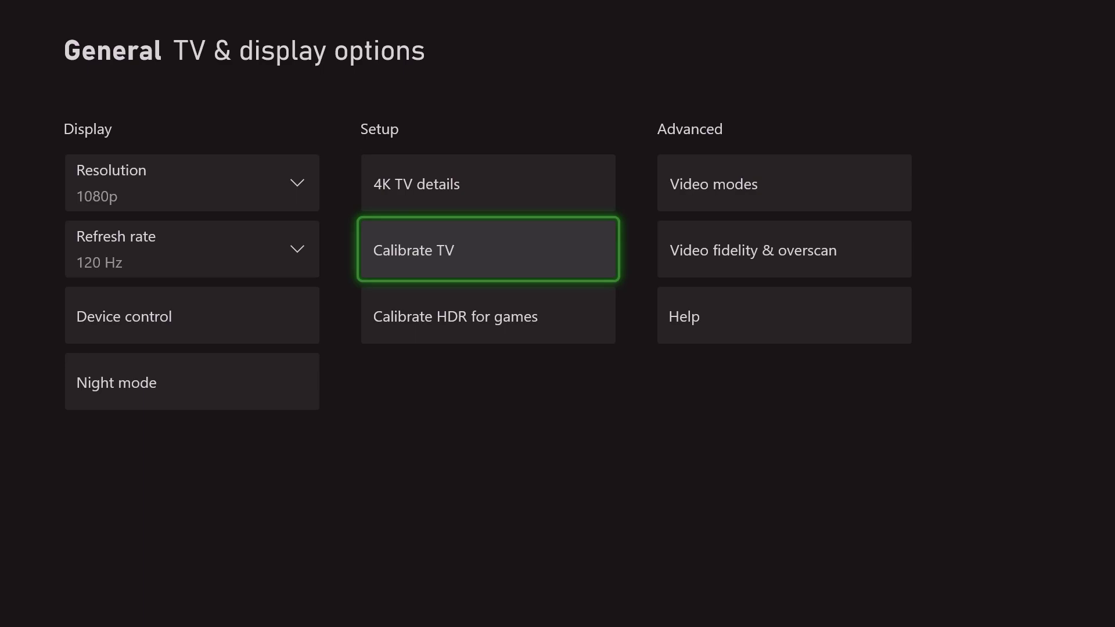
key("Up")
key("Return")
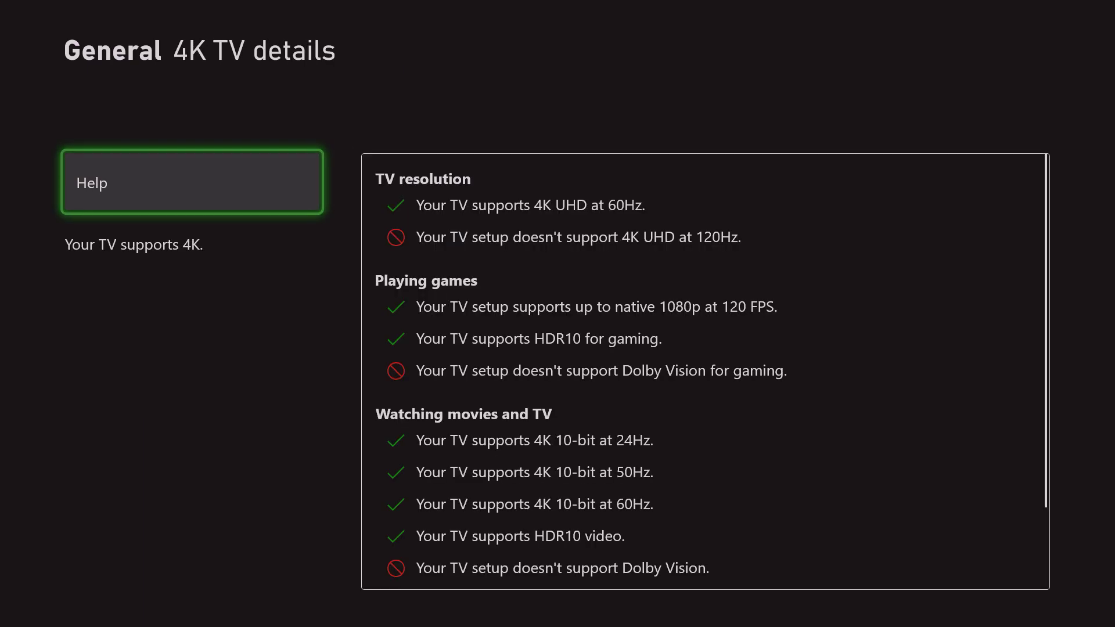
key("Right")
key("Down")
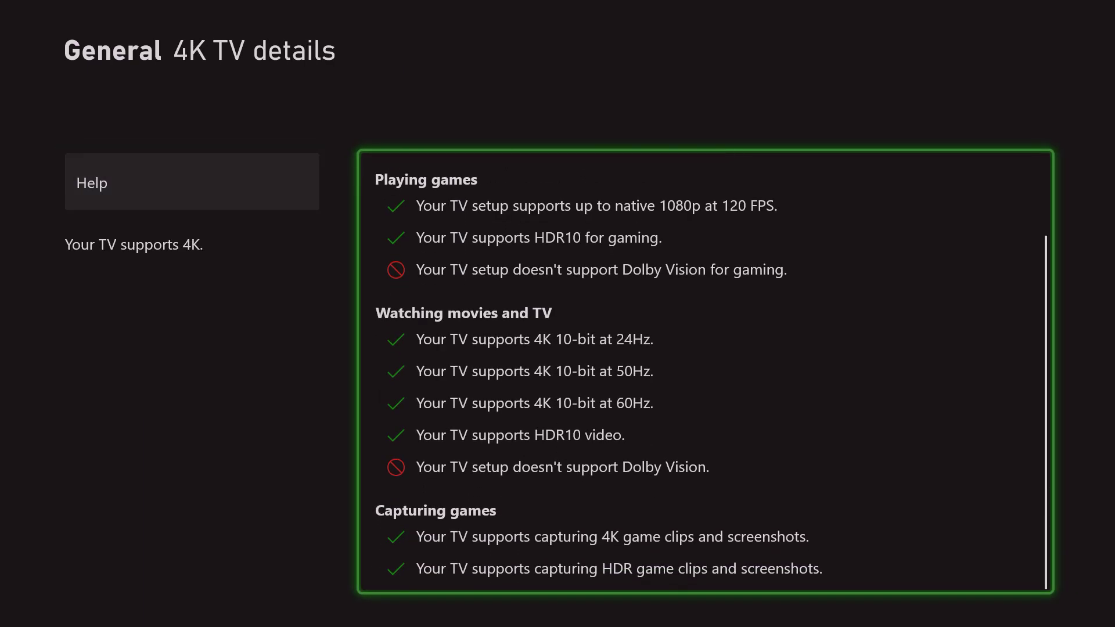
key("Up")
key("Down")
key("Up")
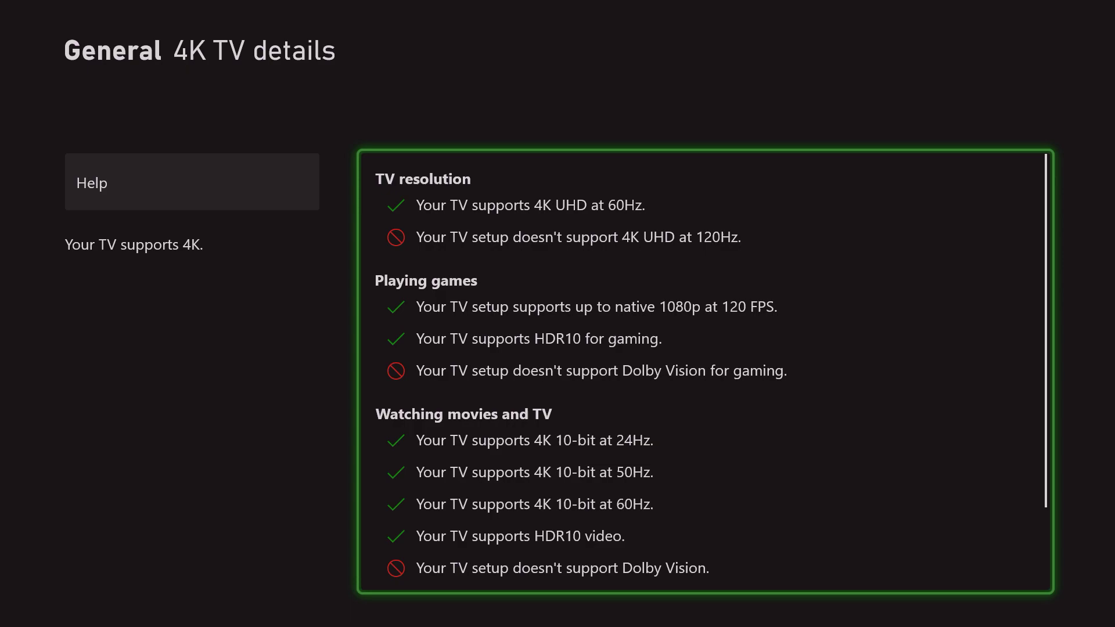
- Return to TV & display options, browse its setup tiles, then back out to General
key("Escape")
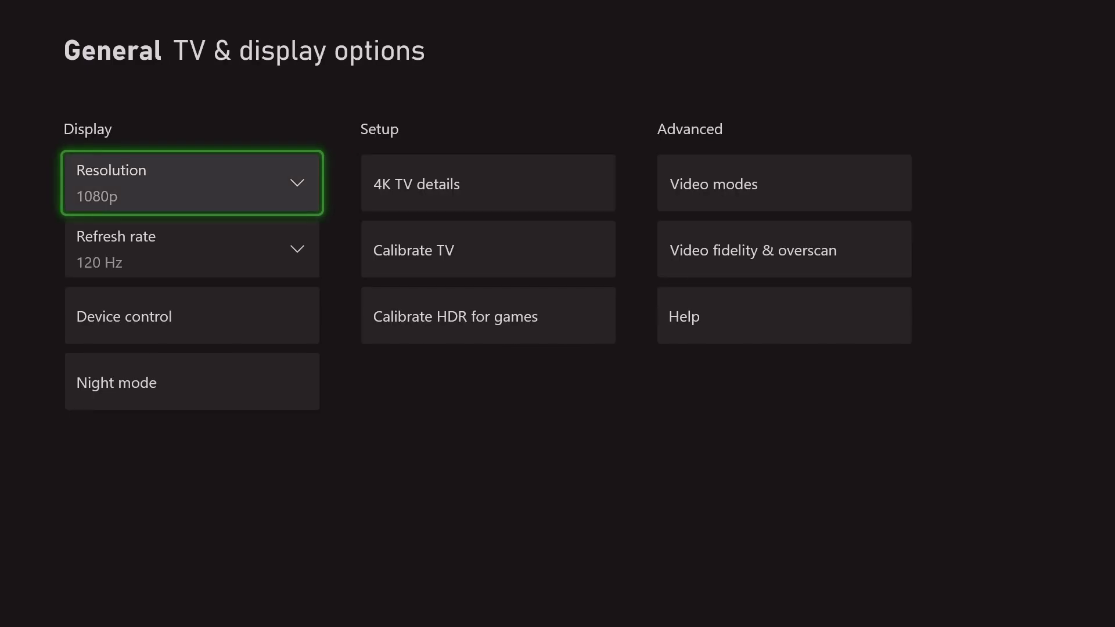
key("Right")
key("Down")
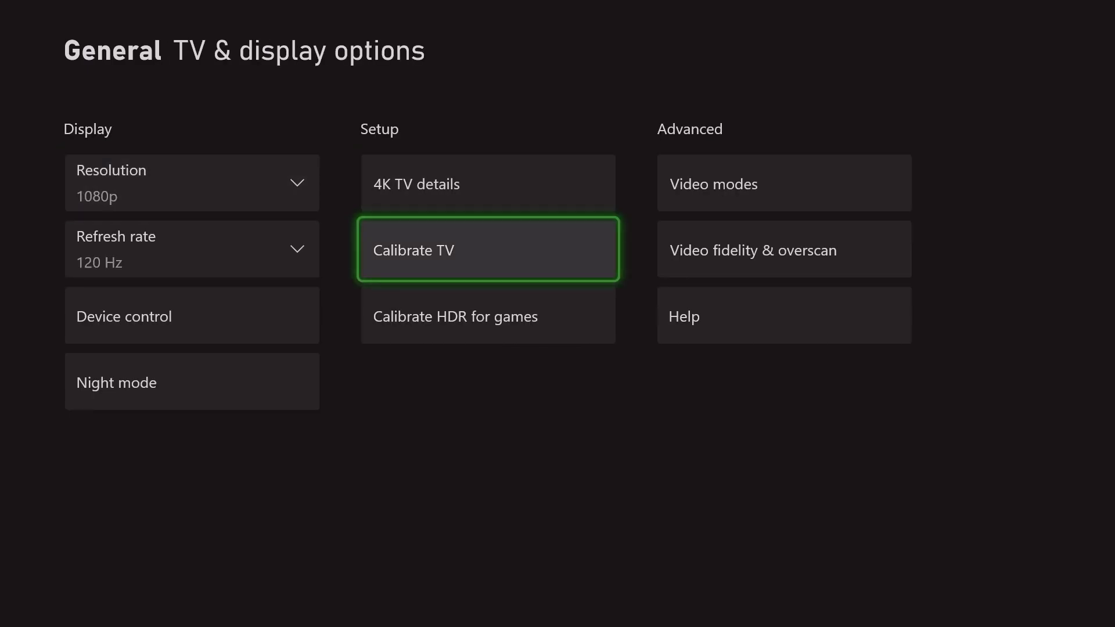
key("Left")
key("Right")
key("Right")
key("Left")
key("Escape")
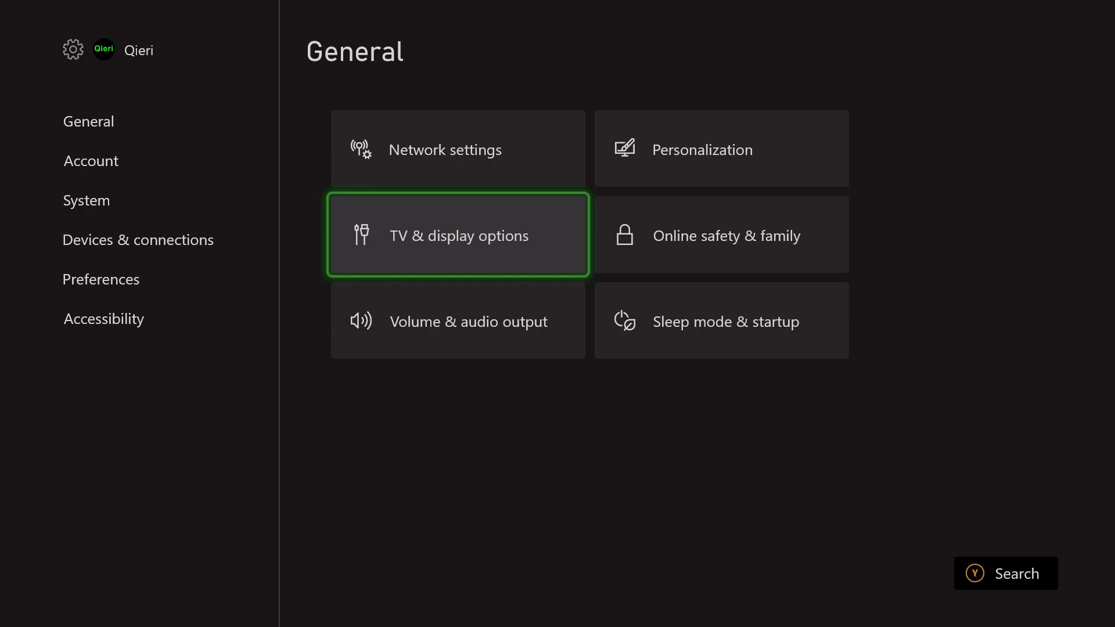
- Browse the General settings options, then move to the settings category list
key("Right")
key("Left")
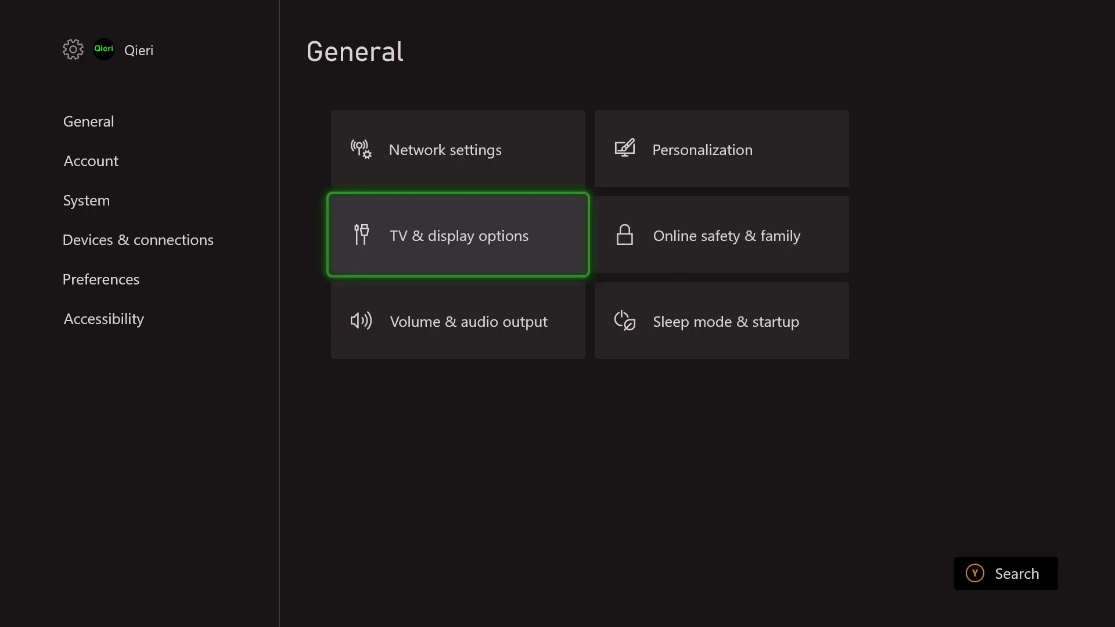
key("Right")
key("Left")
key("Left")
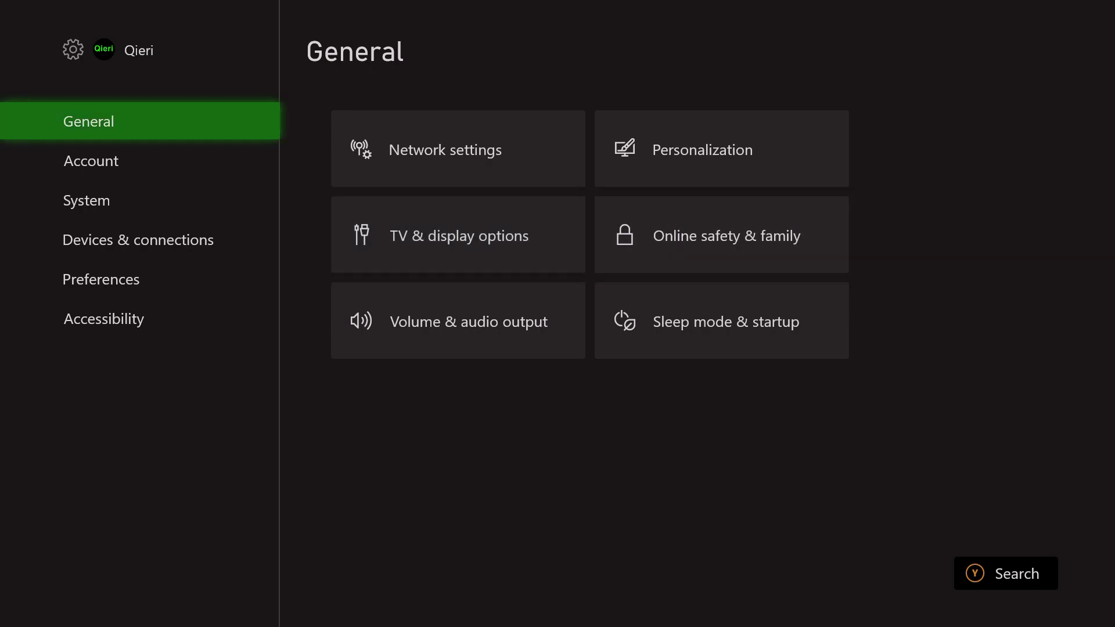
key("Right")
key("Down")
key("Left")
- Show the Account settings, then the System settings page
key("Down")
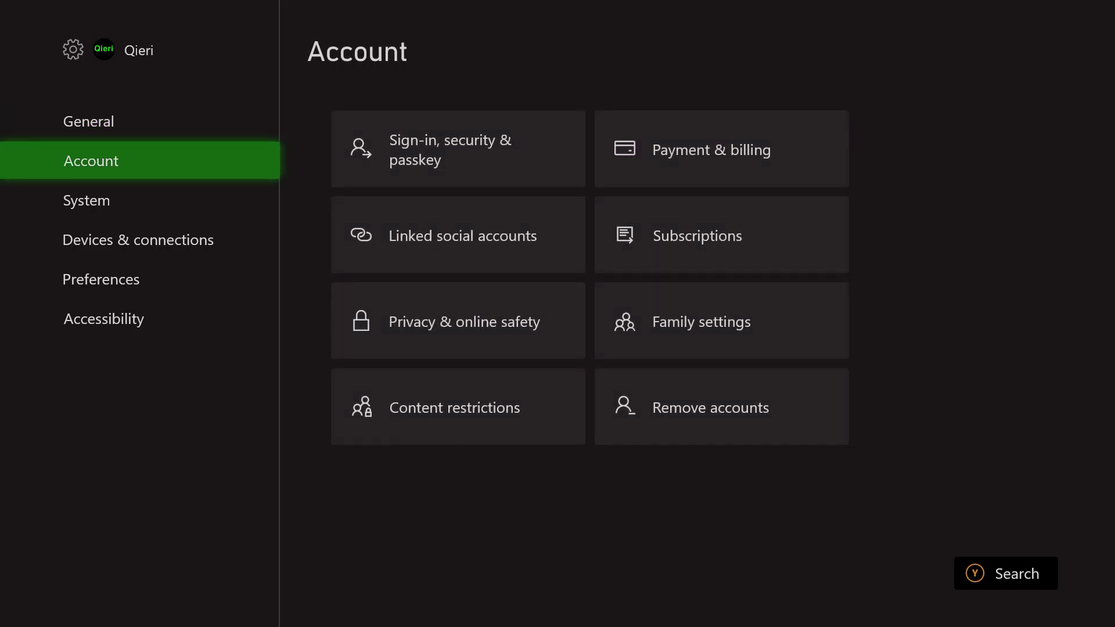
key("Down")
key("Right")
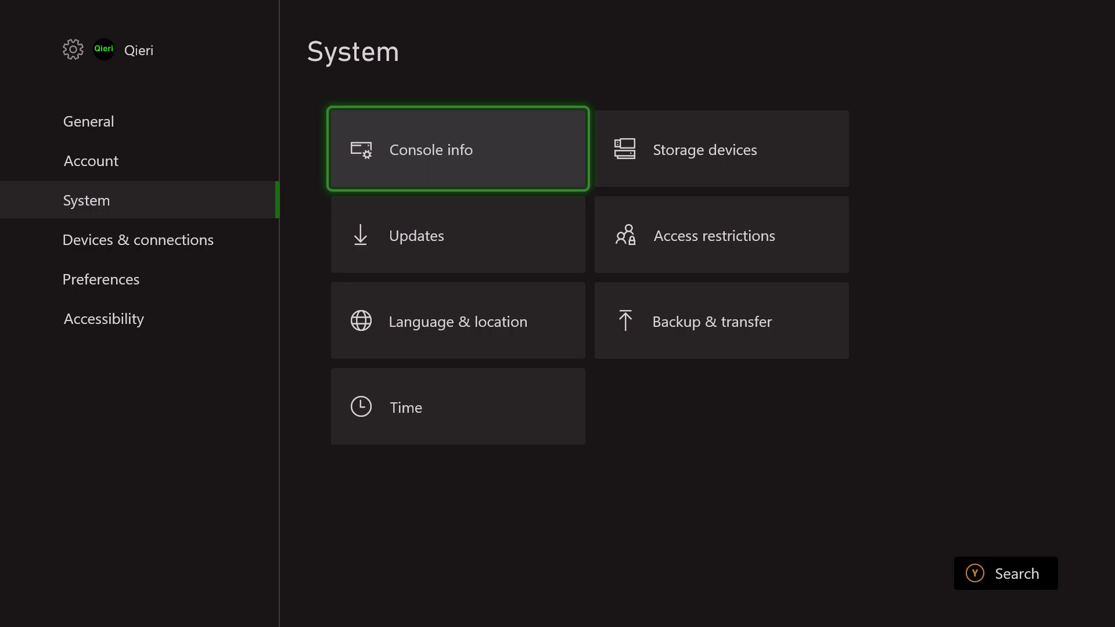
- Close Settings and browse the pinned tiles on the Home screen
key("Escape")
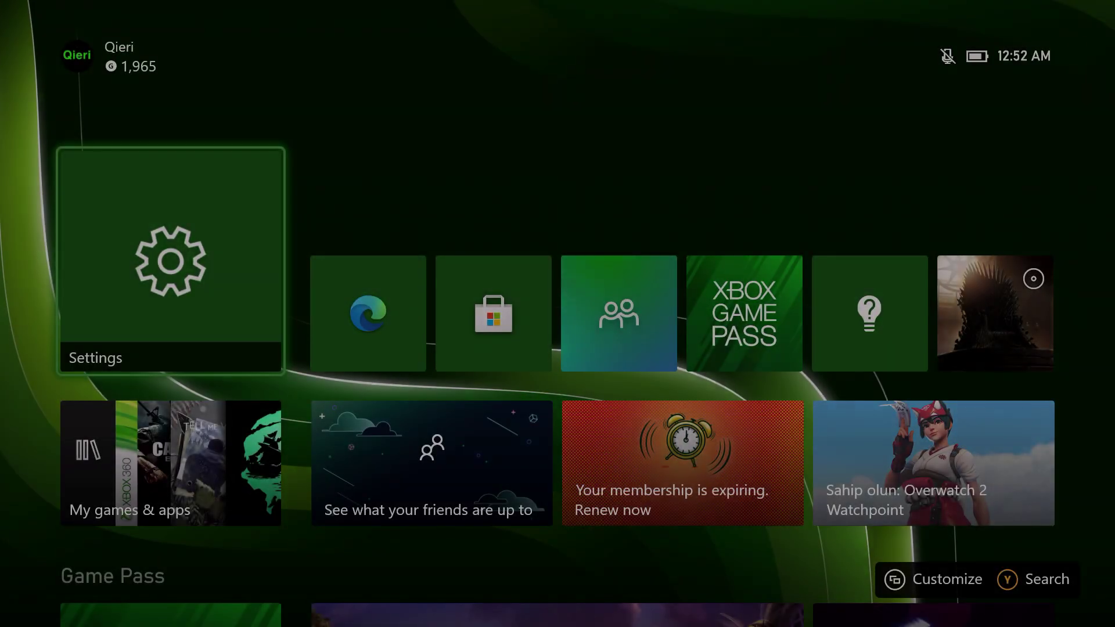
key("Left")
key("Down")
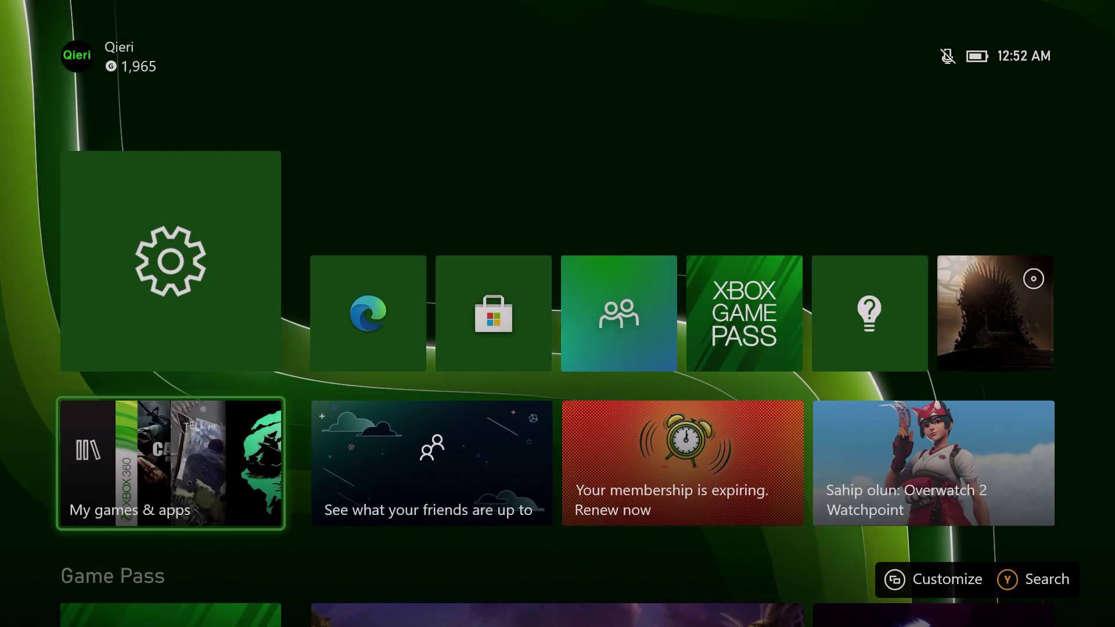
key("Right")
key("Up")
key("Right")
key("Right")
key("Right")
key("Right")
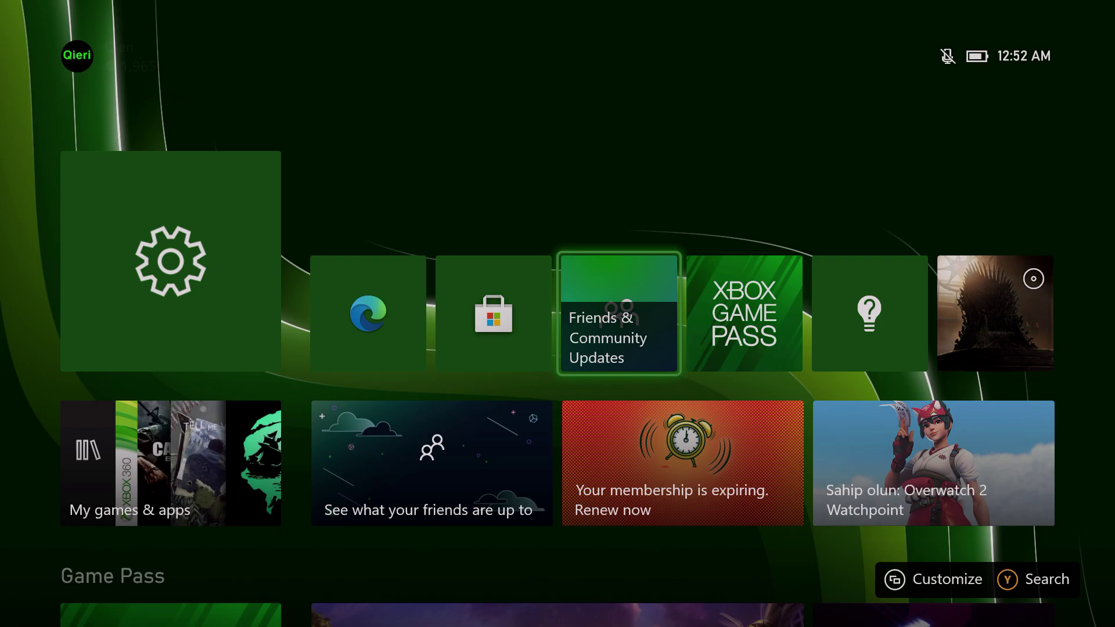
key("Left")
key("Left")
key("Left")
key("Left")
key("Left")
key("Left")
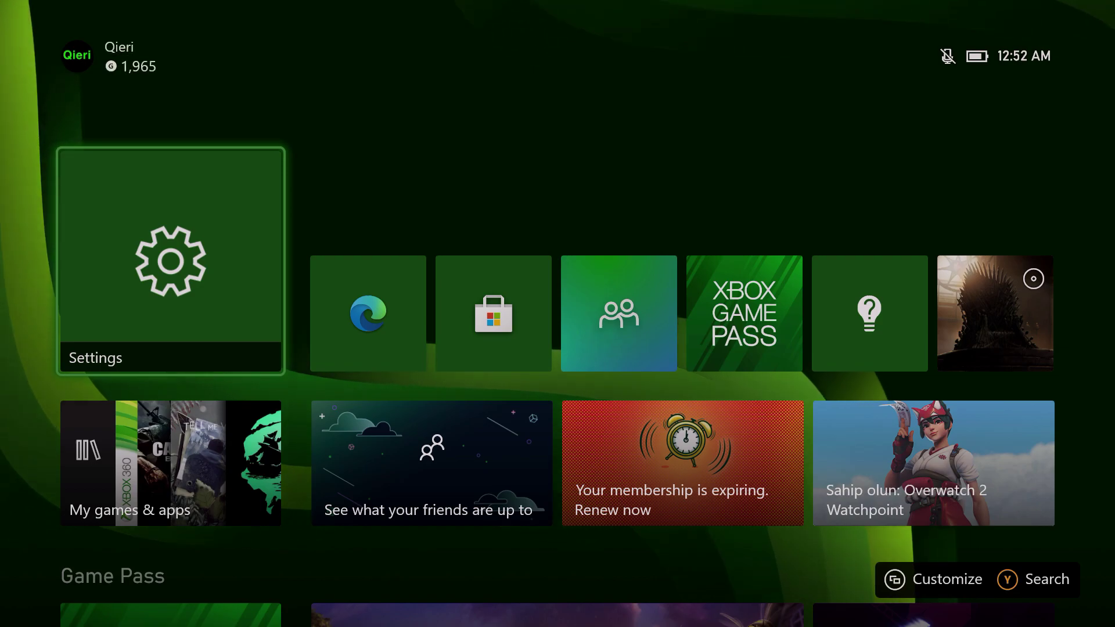
- Keep browsing the Home tiles until the Game Pass row is in view
key("Right")
key("Left")
key("Right")
key("Left")
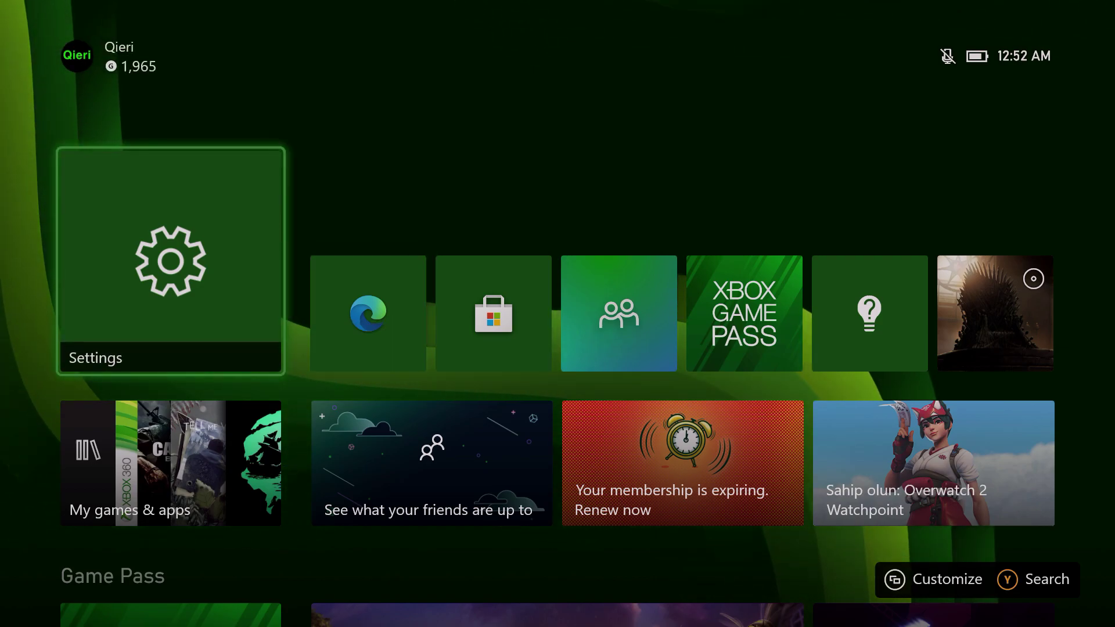
key("Down")
key("Up")
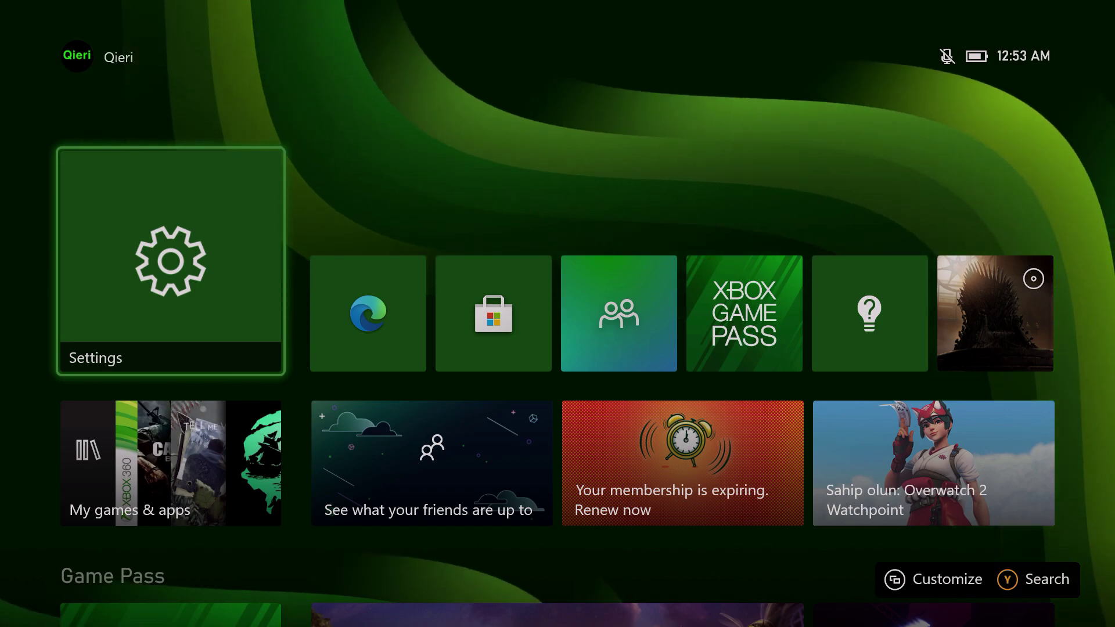
- Move down Home to Friends & Community Updates and select the Error fix club
key("Down")
key("Down")
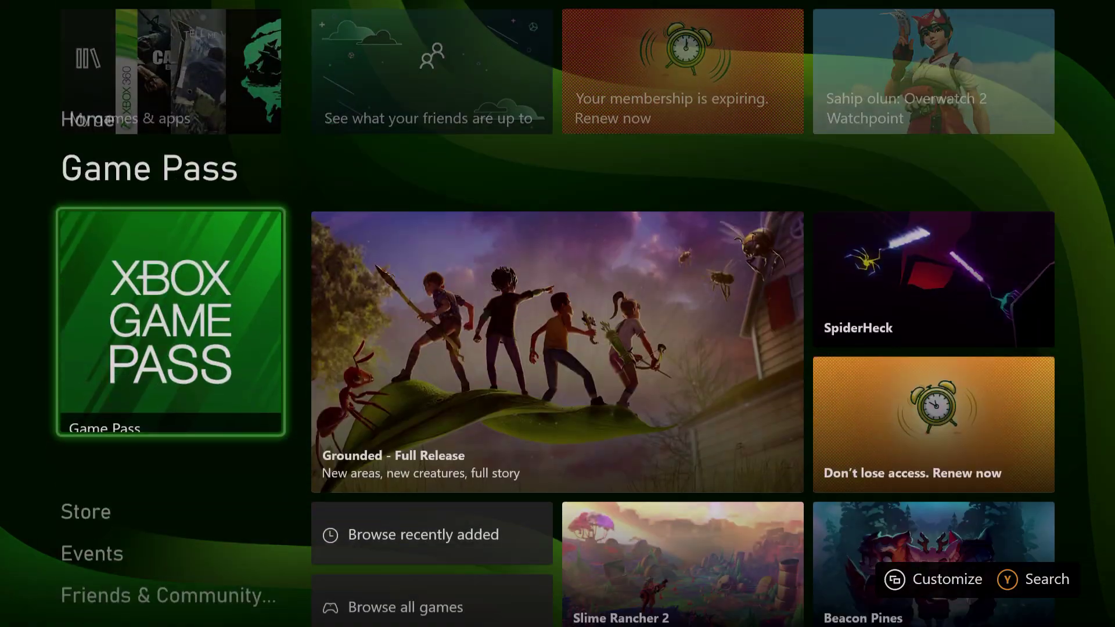
key("Down")
key("Down")
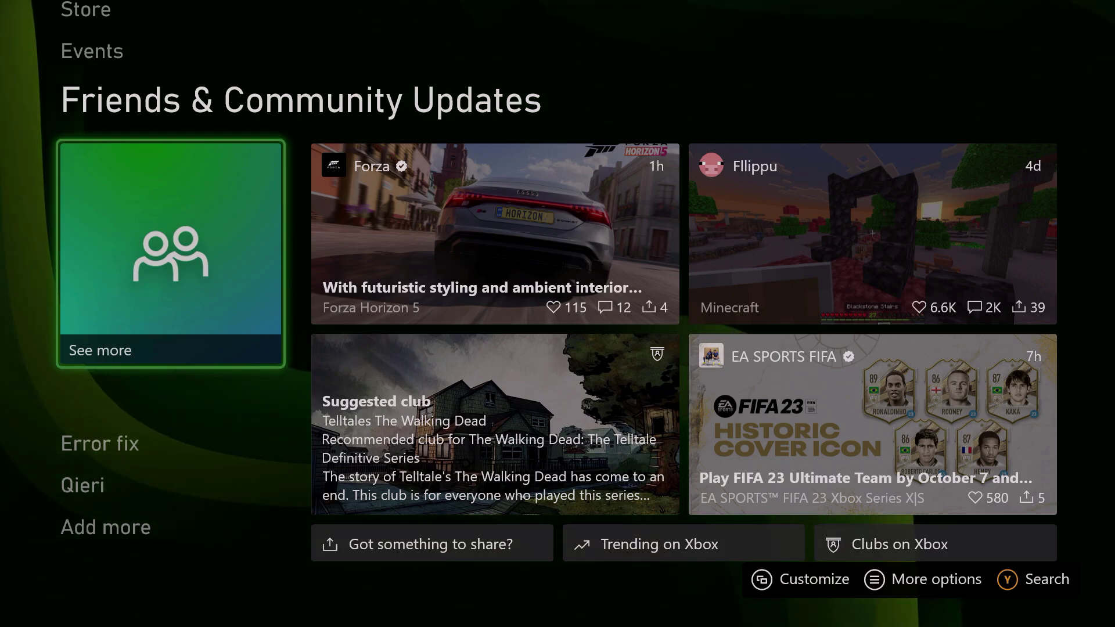
key("Up")
key("Down")
key("Down")
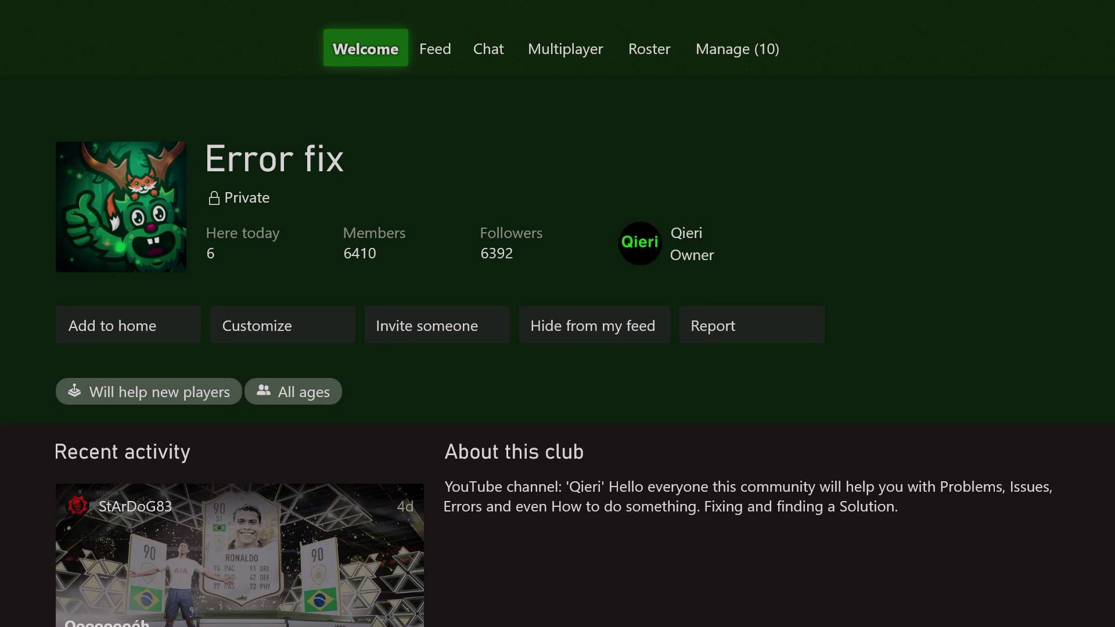
- Look over the club's Feed and Chat tabs, then return to Welcome
key("Right")
key("Right")
key("Left")
key("Left")
key("Right")
key("Left")
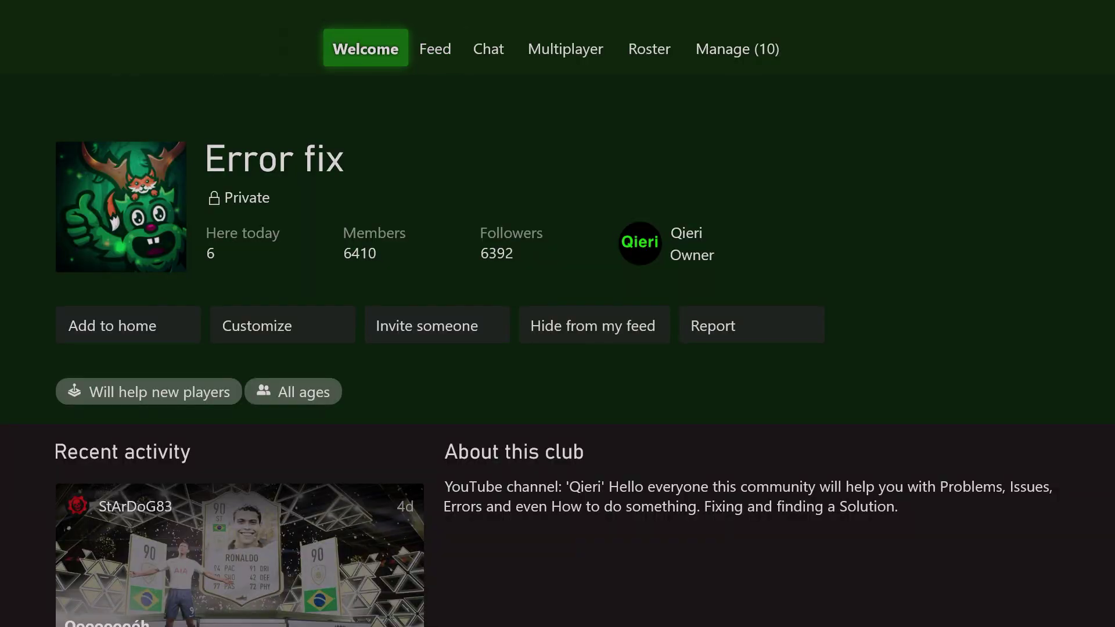